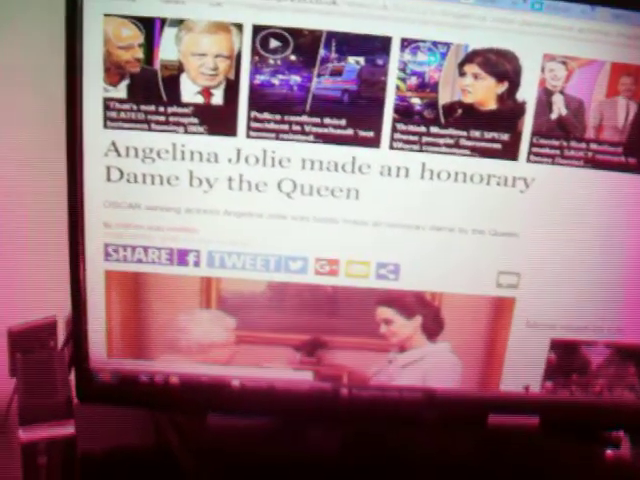
{"action": "scroll", "coordinate": [320, 200], "scroll_direction": "up", "scroll_amount": 3}
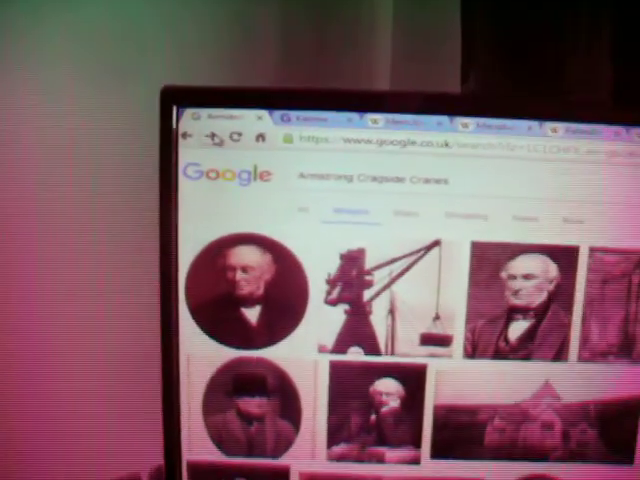
- Reload the Google Images results page for the new portrait search
{"action": "left_click", "coordinate": [181, 113]}
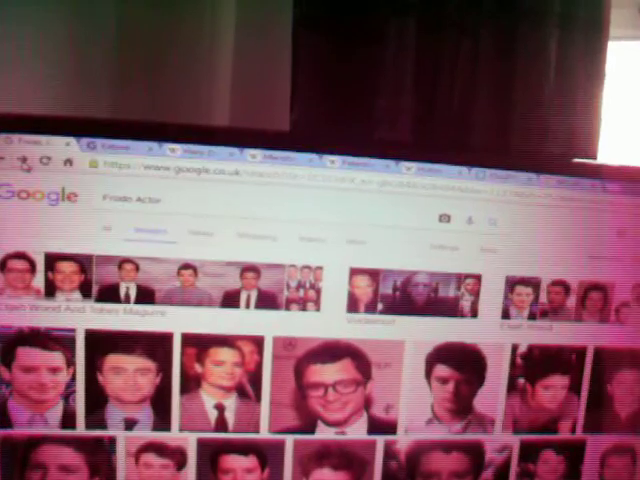
- Go back from the 'Frodo Actor' results to the 'Harry Potter actor' image results
{"action": "left_click", "coordinate": [20, 163]}
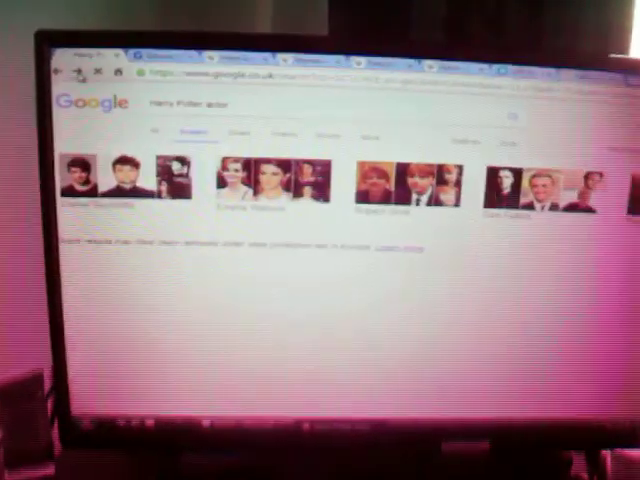